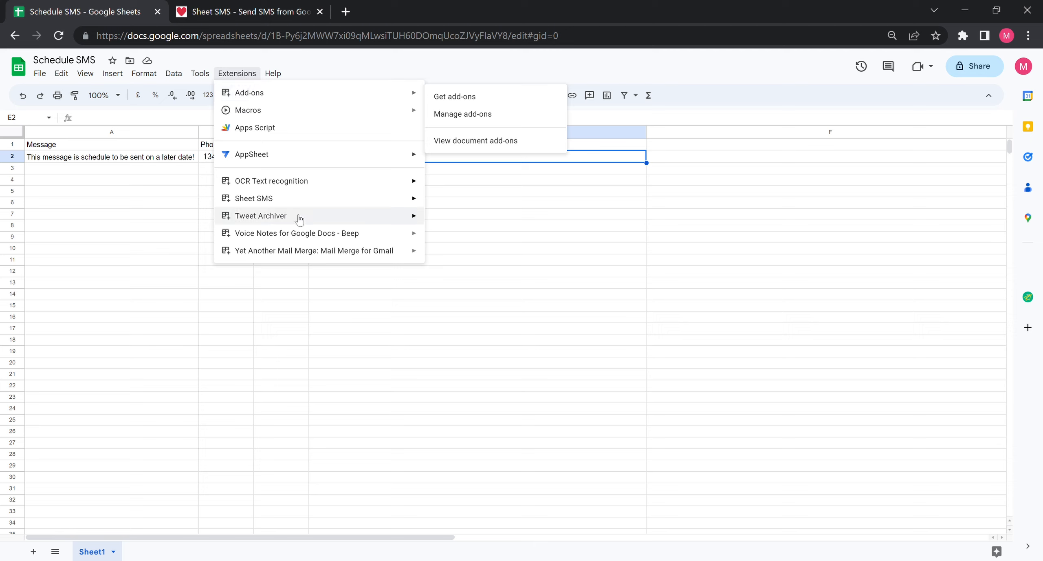
mouse_move(349, 200)
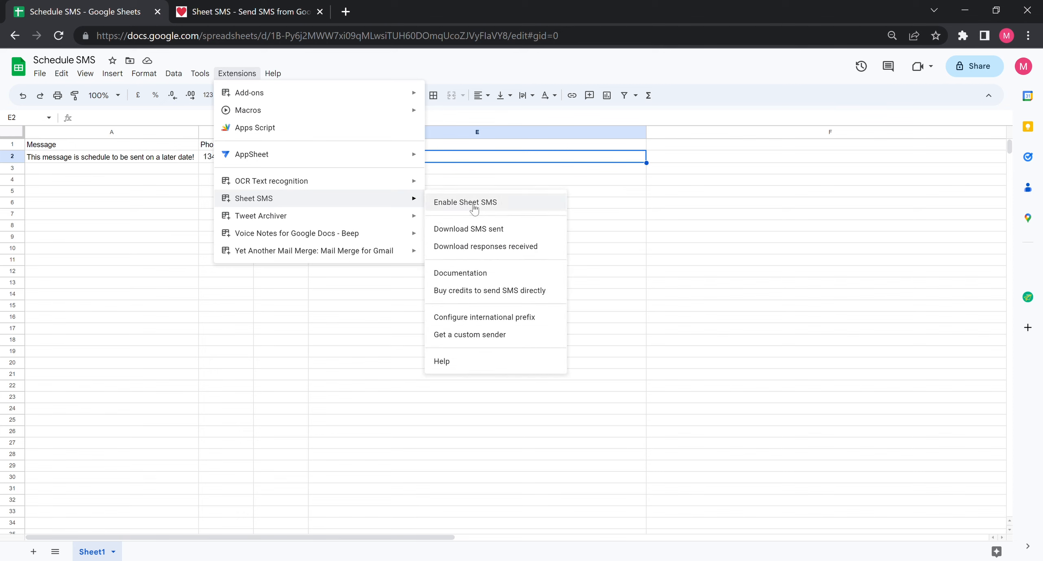
click(503, 169)
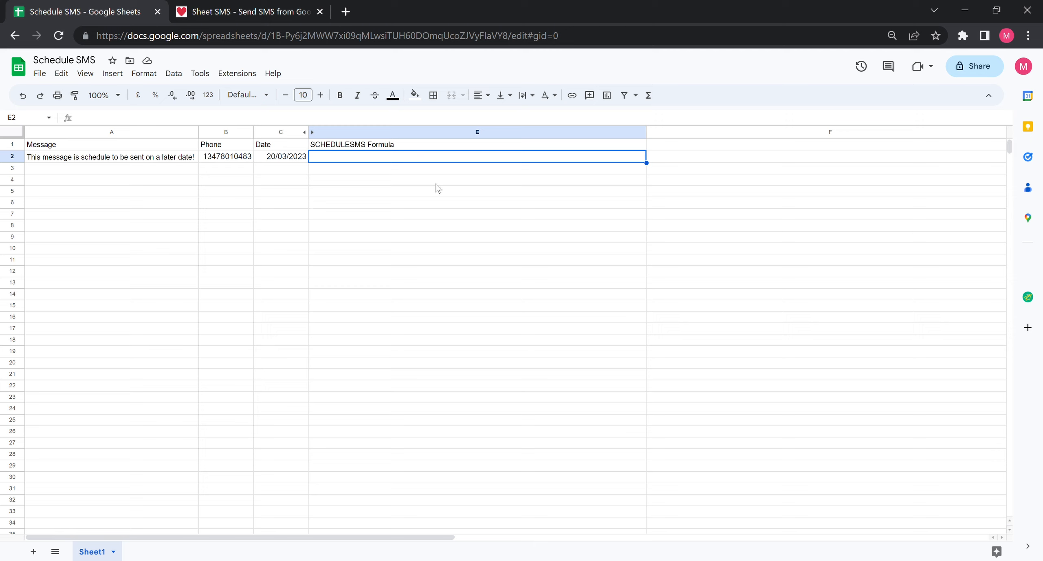
text(=sendsms)
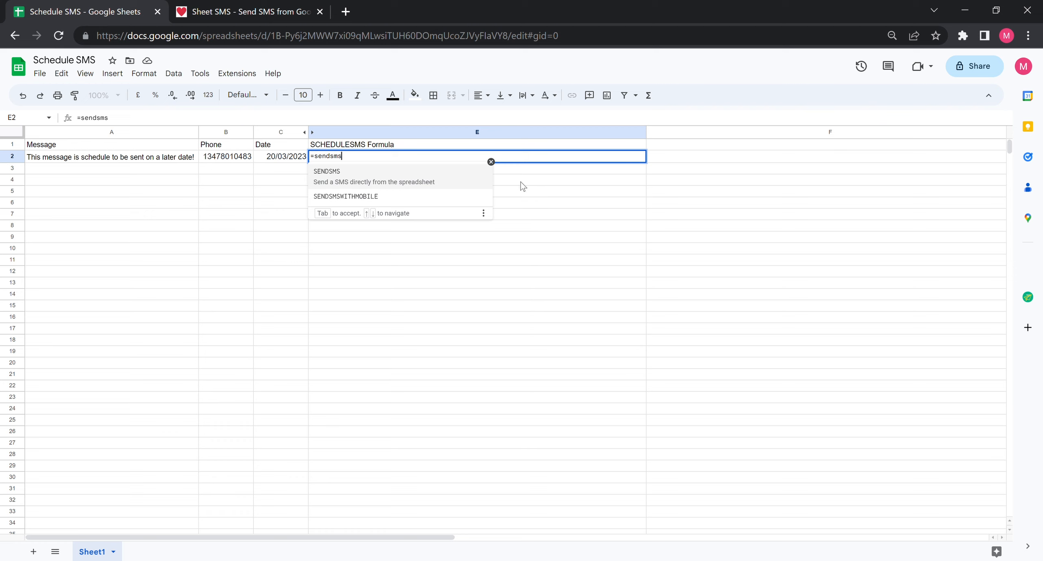
click(507, 245)
click(439, 161)
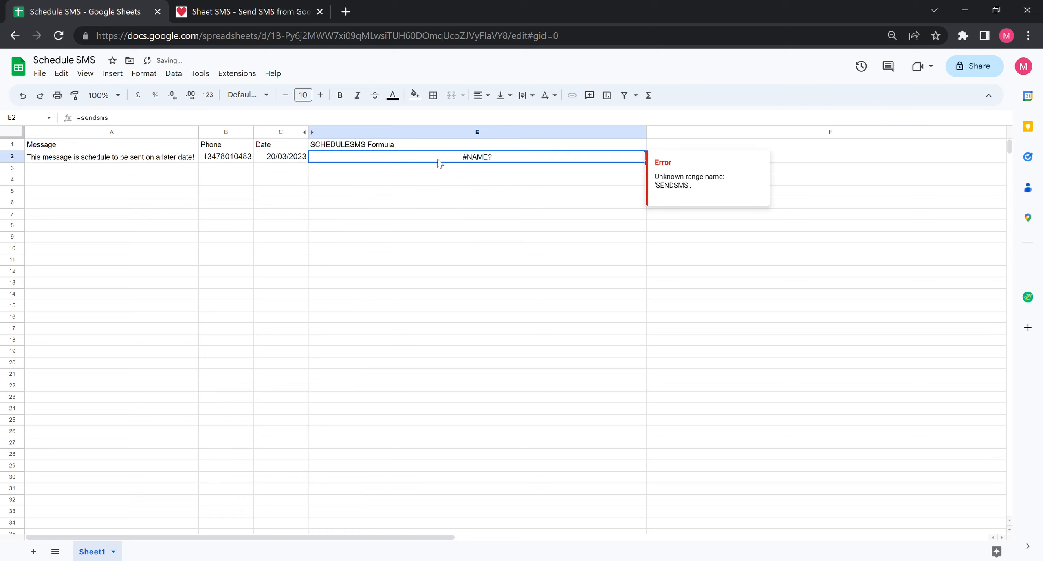
key(Delete)
Step: Start a SCHEDULESMS formula in E2 with the literal message "hi" and a sample phone number as its first two arguments
text(=se)
key(BackSpace)
text(CHEDULESMS()
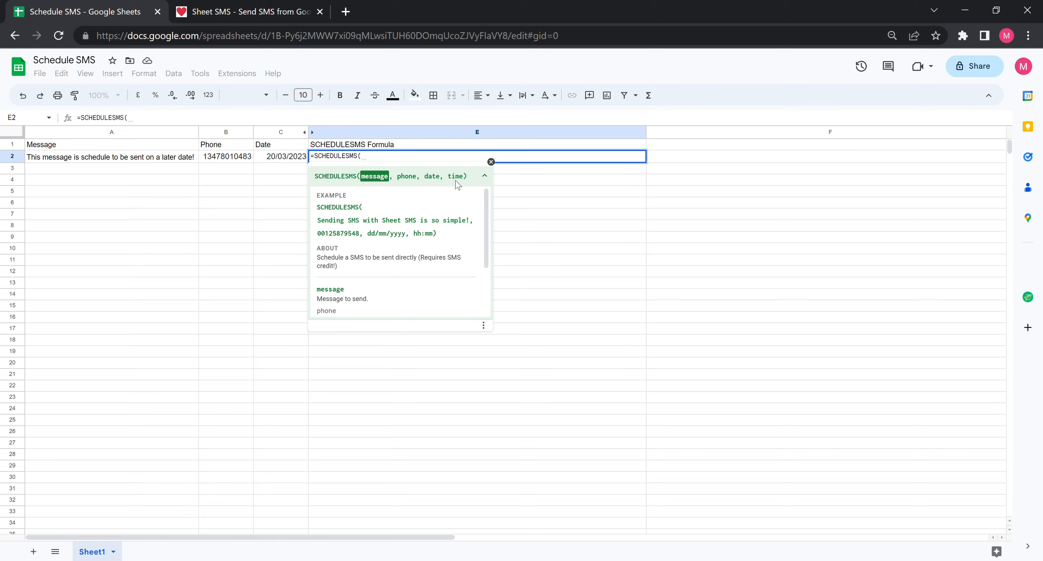
click(149, 121)
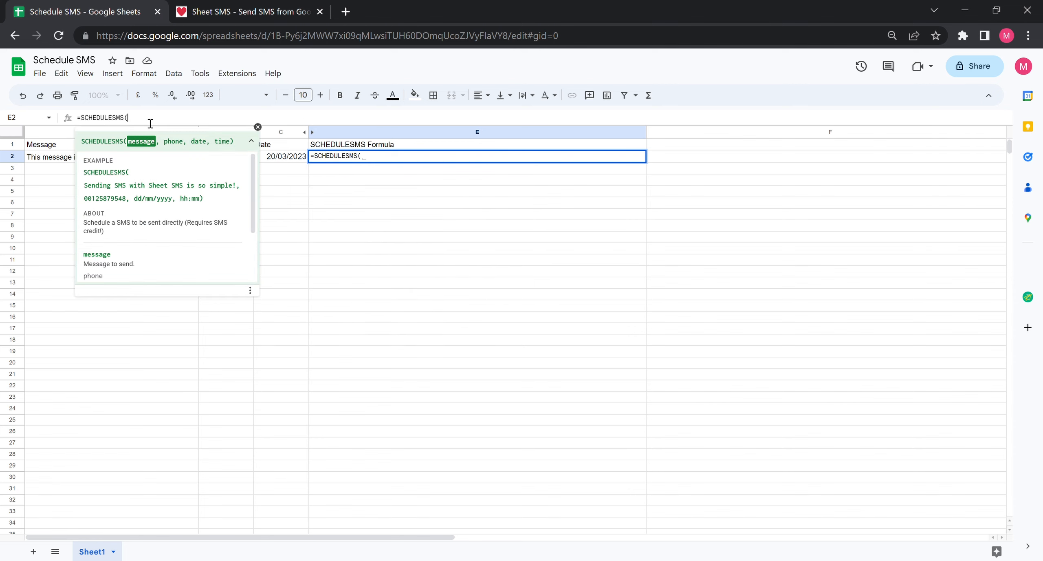
text("hi")
text(, )
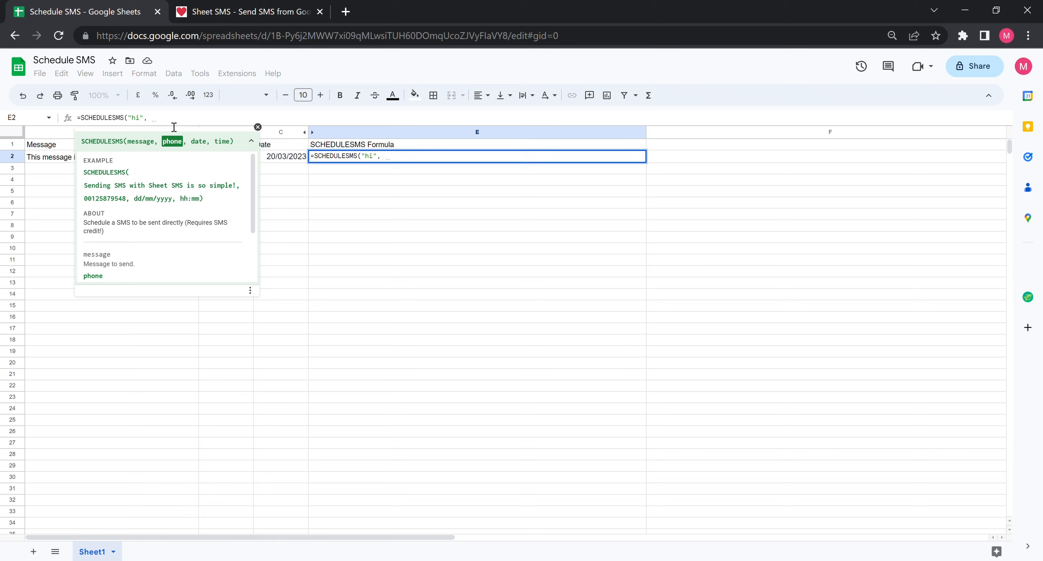
text(+12345678)
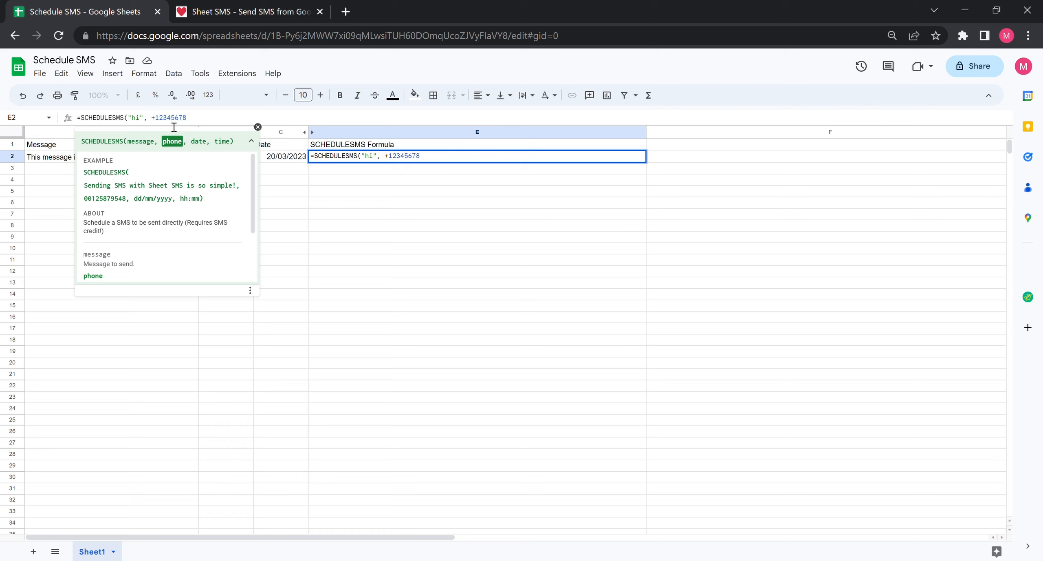
text(,)
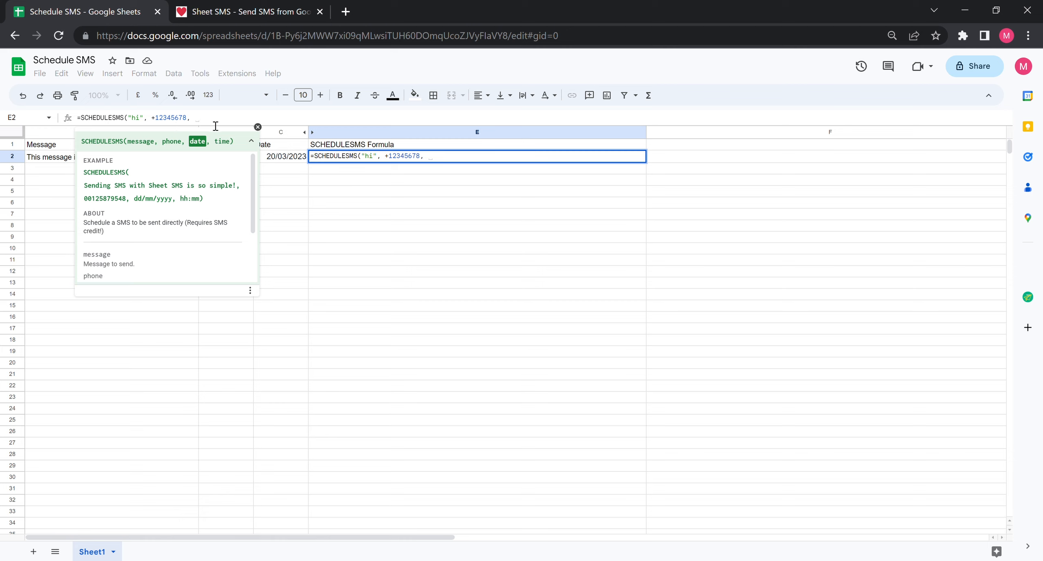
Step: Complete the SCHEDULESMS formula with the date "15/12/23" and the time "12:30"
text(")
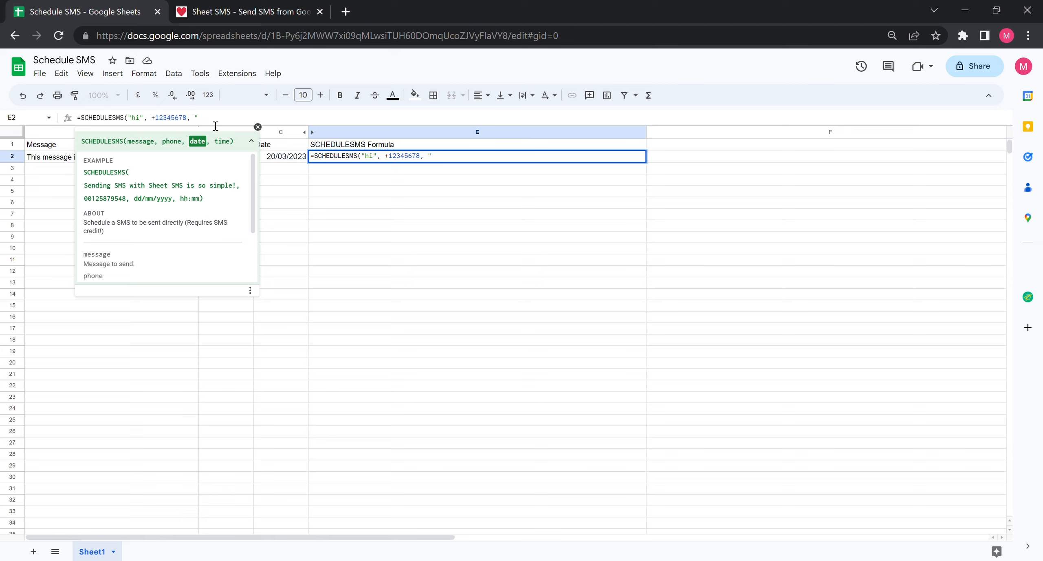
text(15/12/23", ")
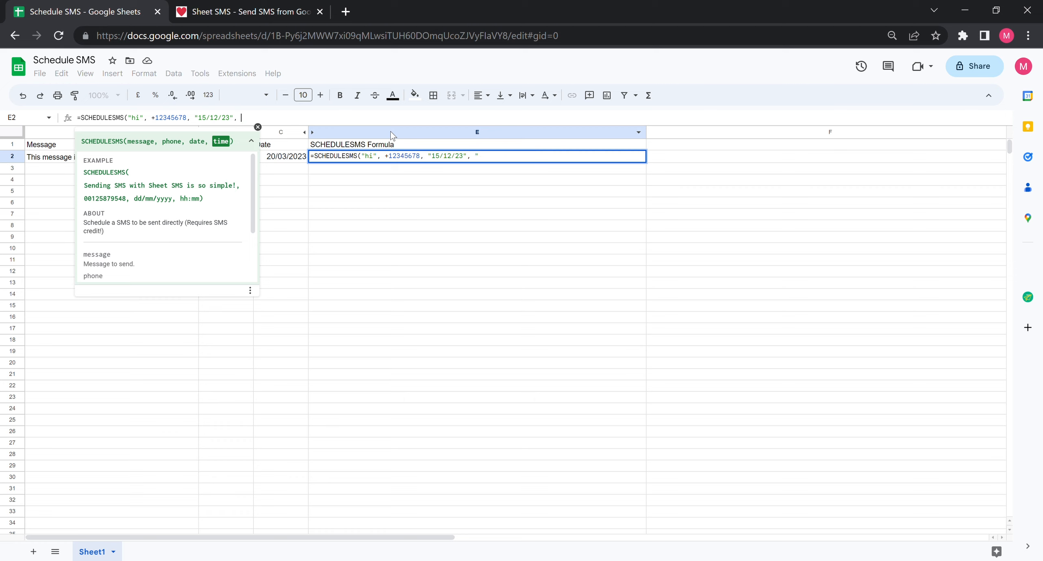
key(BackSpace)
key(BackSpace)
key(BackSpace)
text())
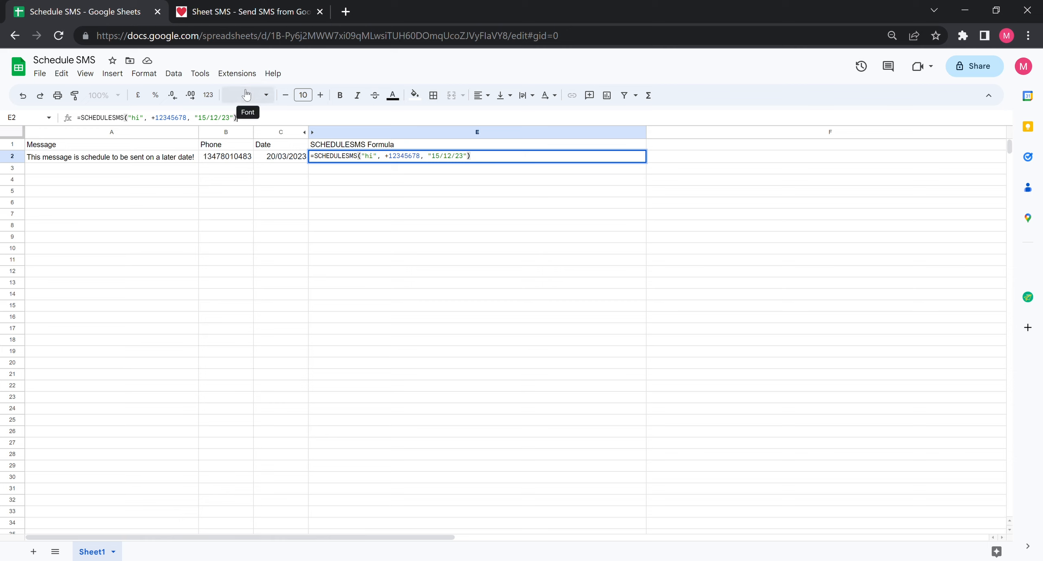
key(BackSpace)
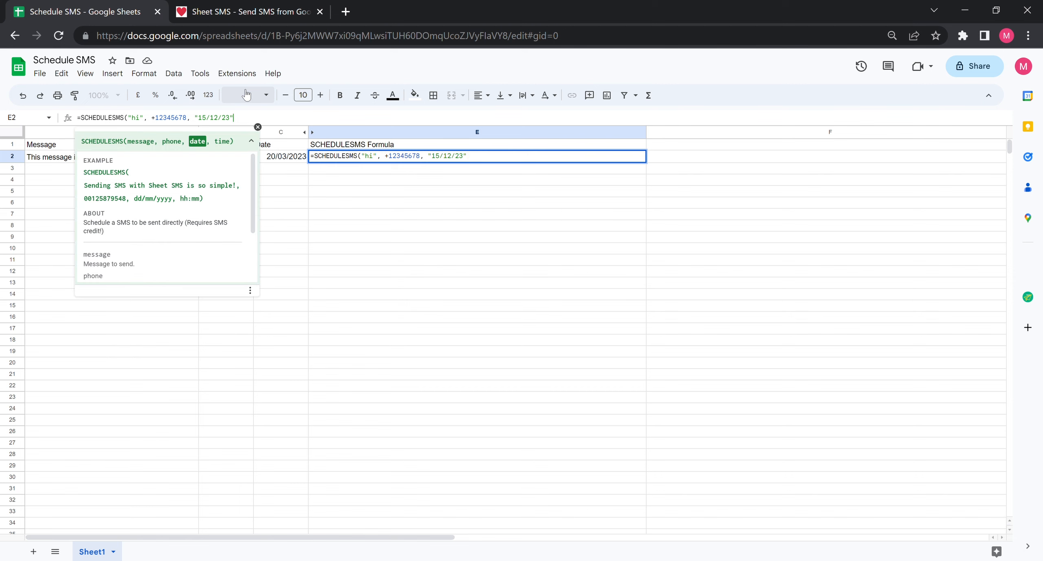
text(, "12:)
text(30"))
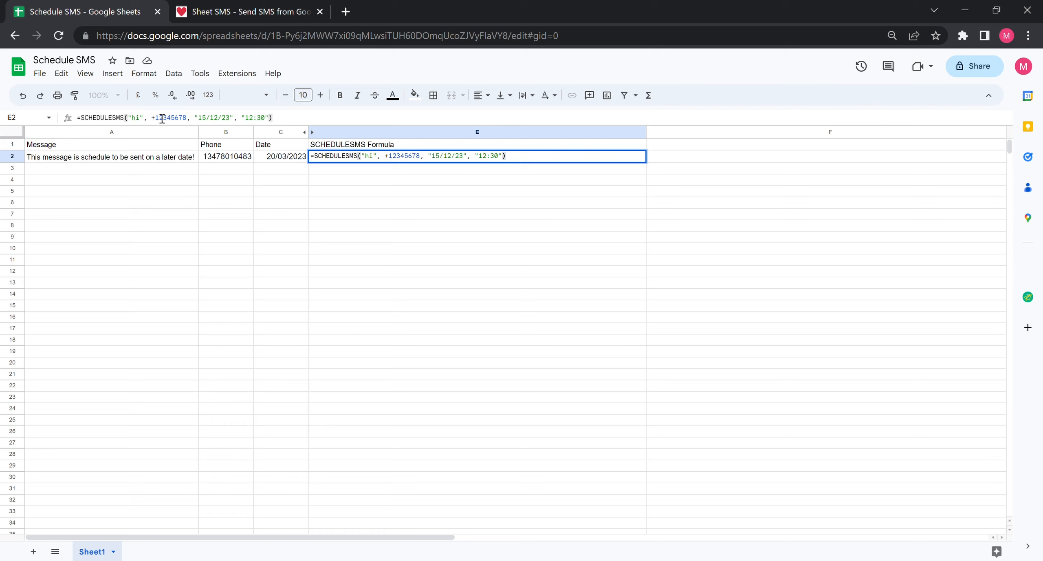
Step: Discard the draft formula so that E2 is left empty
drag(311, 120, 80, 121)
key(BackSpace)
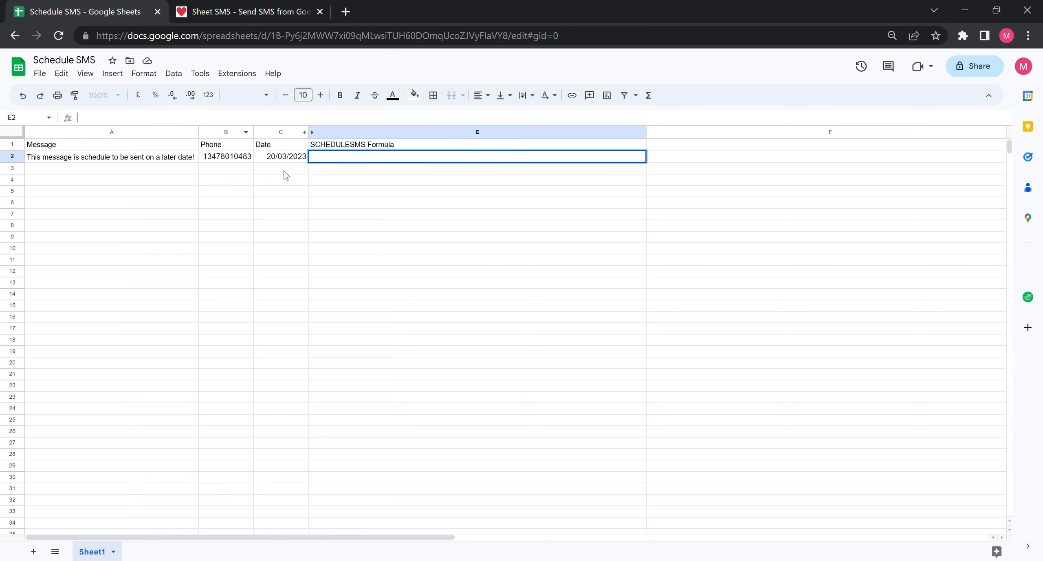
key(Escape)
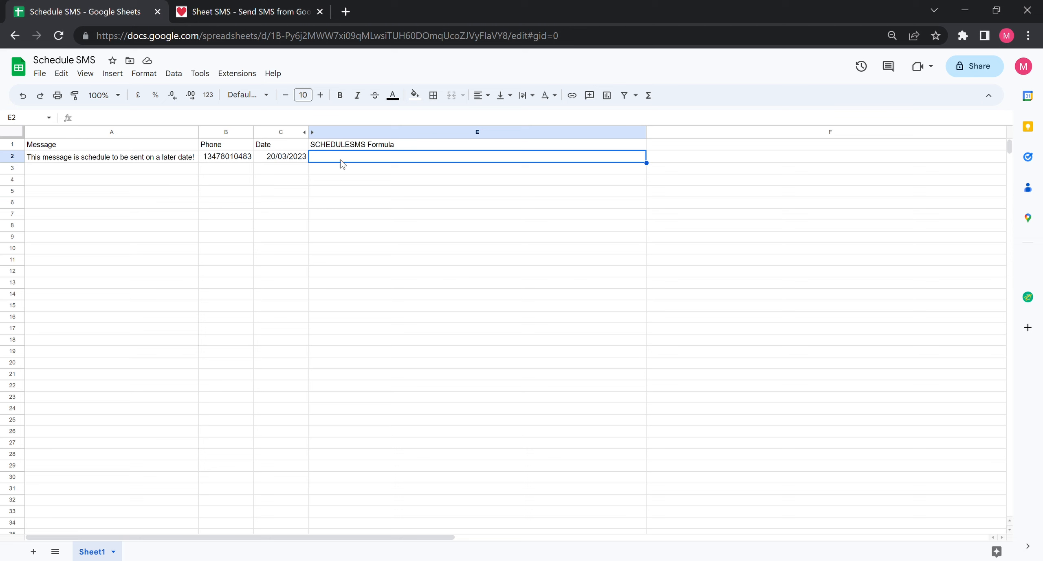
Step: Enter =SCHEDULESMS(A2,B2,C2) in E2, referencing the message, phone and date cells
text(=sch)
key(Tab)
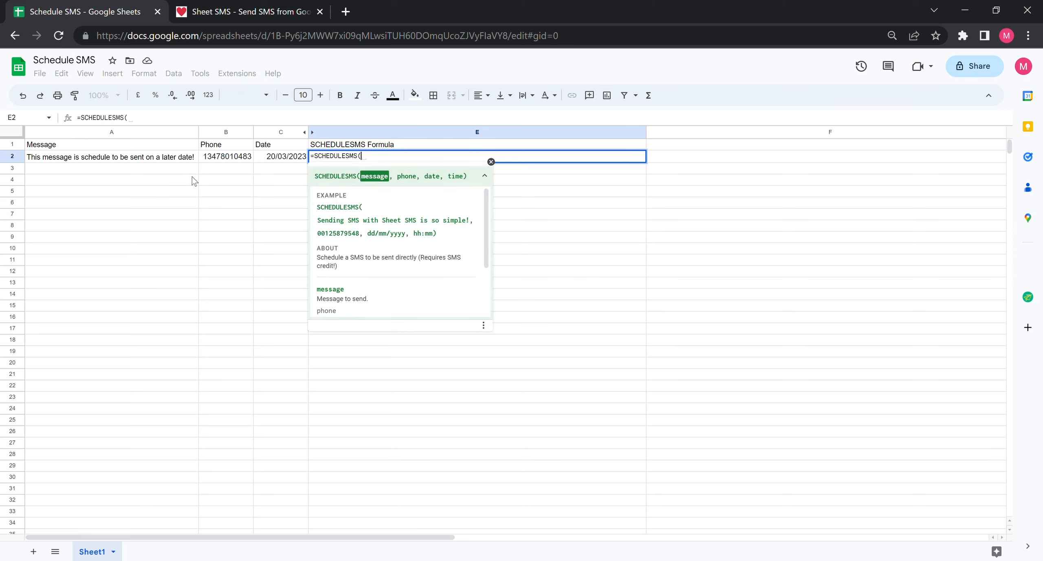
click(155, 163)
text(,)
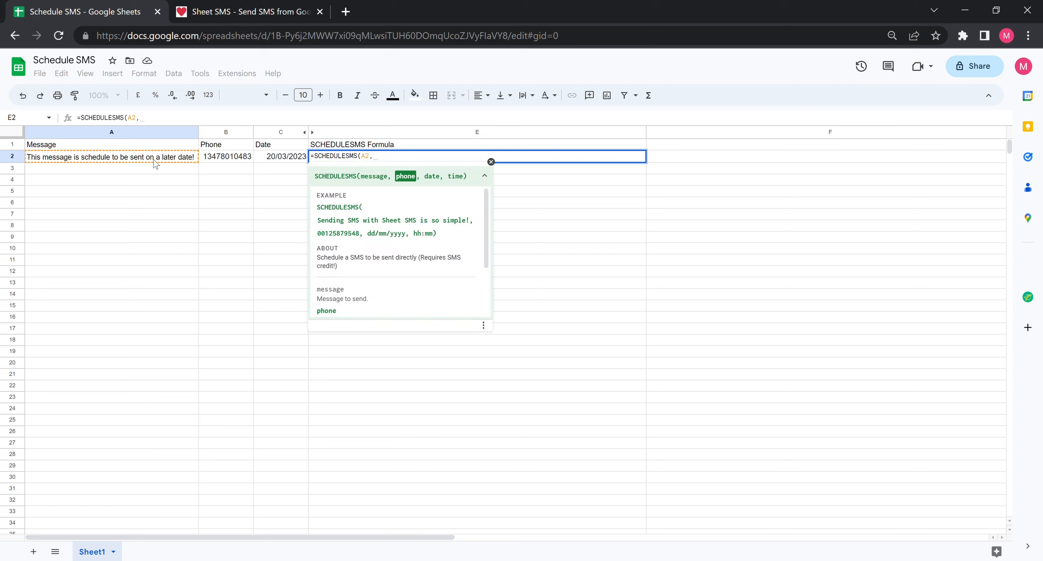
click(226, 160)
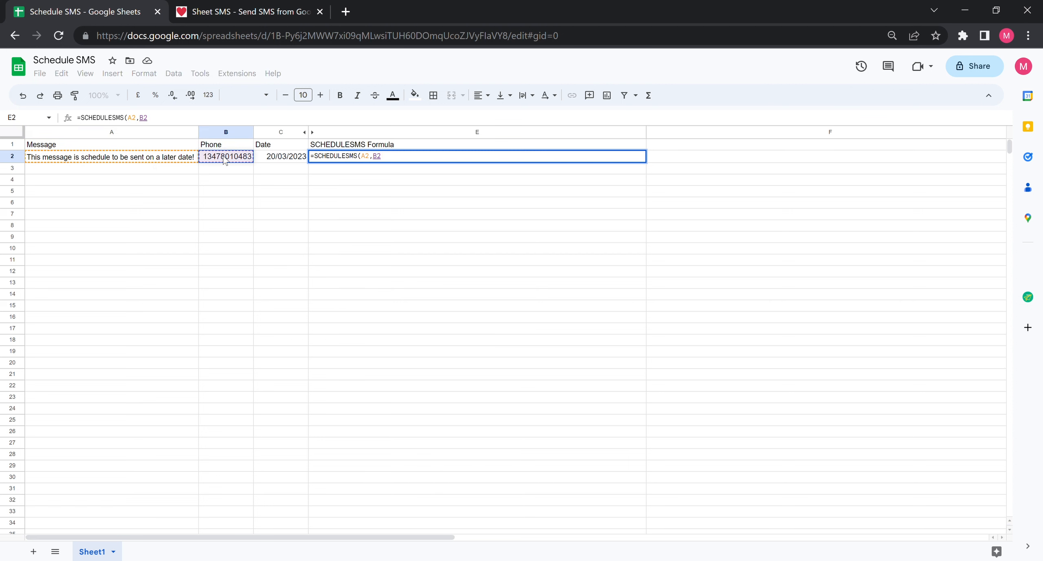
text(,)
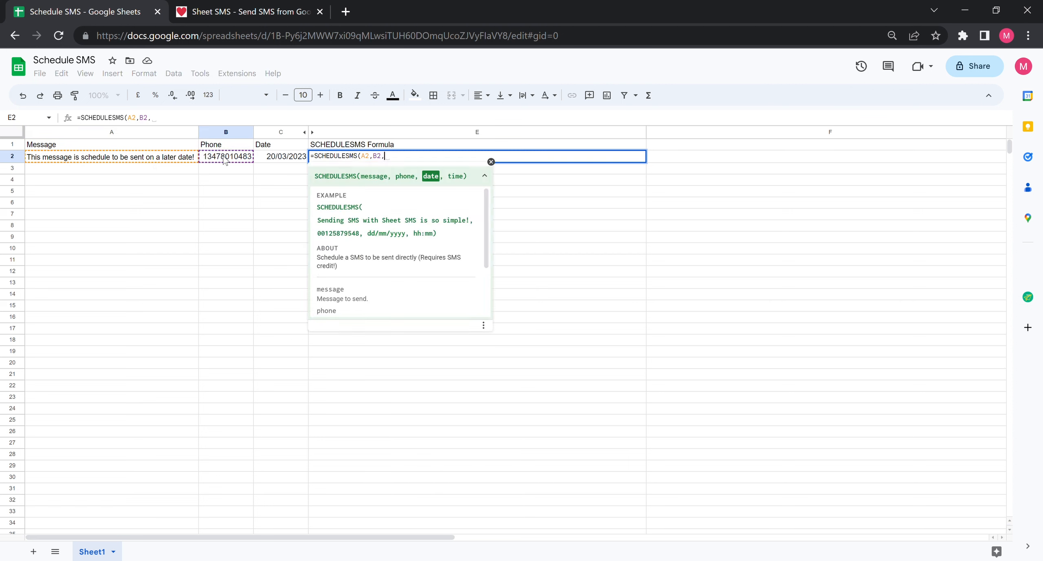
click(287, 161)
text())
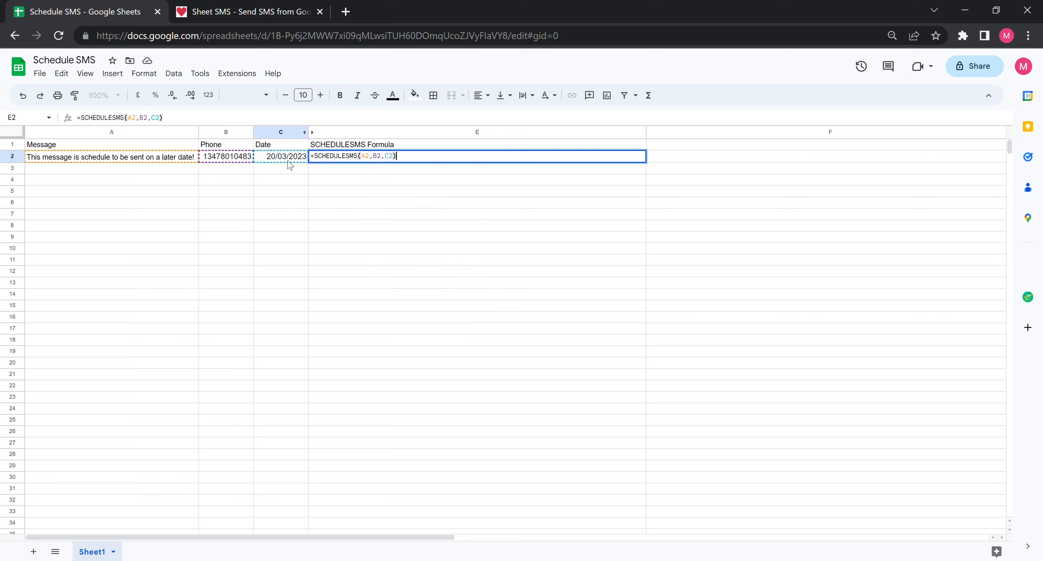
key(Return)
mouse_move(415, 162)
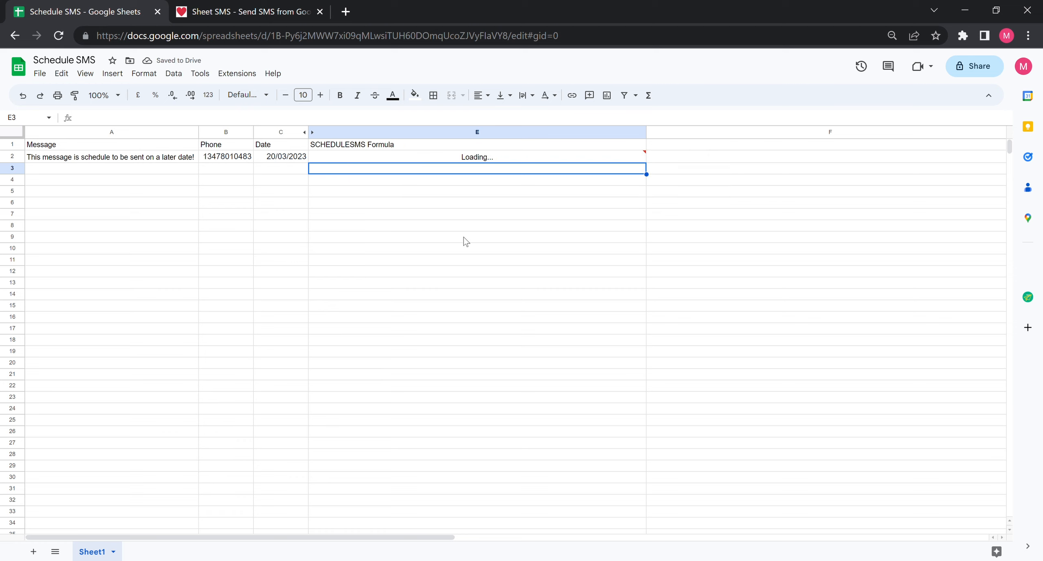
click(478, 159)
Step: Change the date in C2 to 21/03/2023 and return to the formula cell E2
click(281, 158)
click(96, 119)
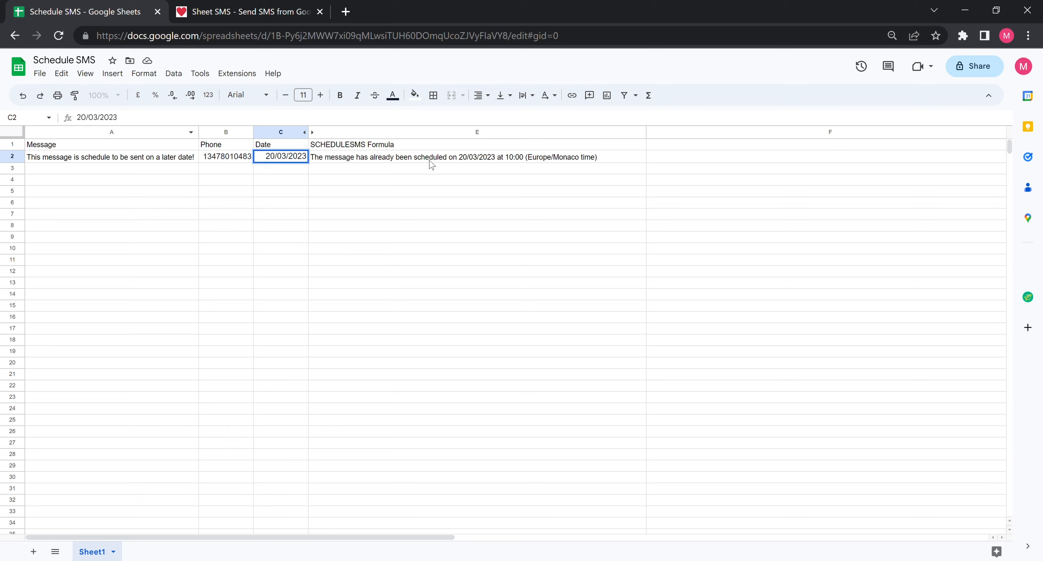
key(Tab)
click(288, 161)
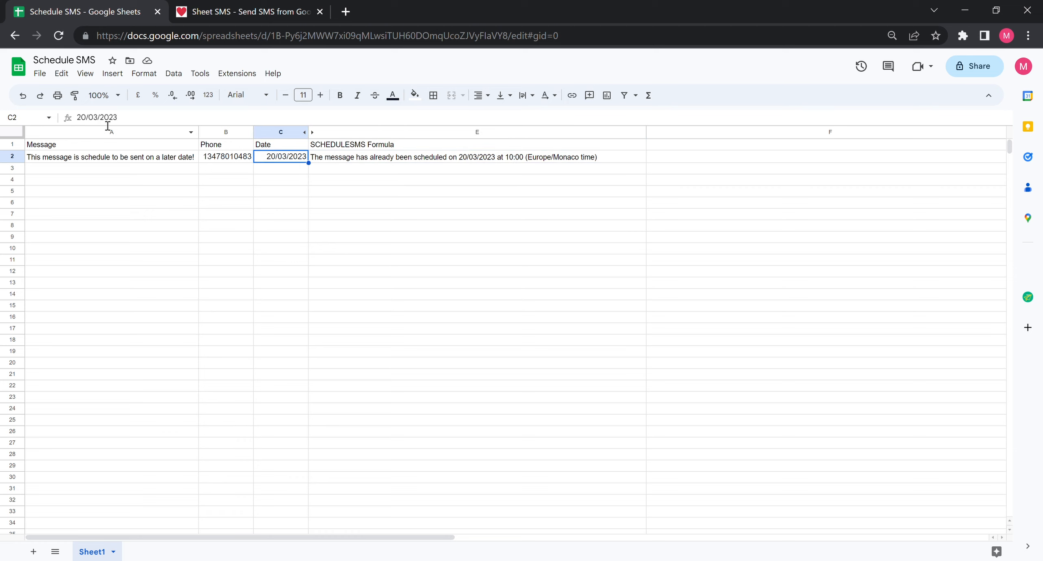
click(85, 120)
key(BackSpace)
text(1)
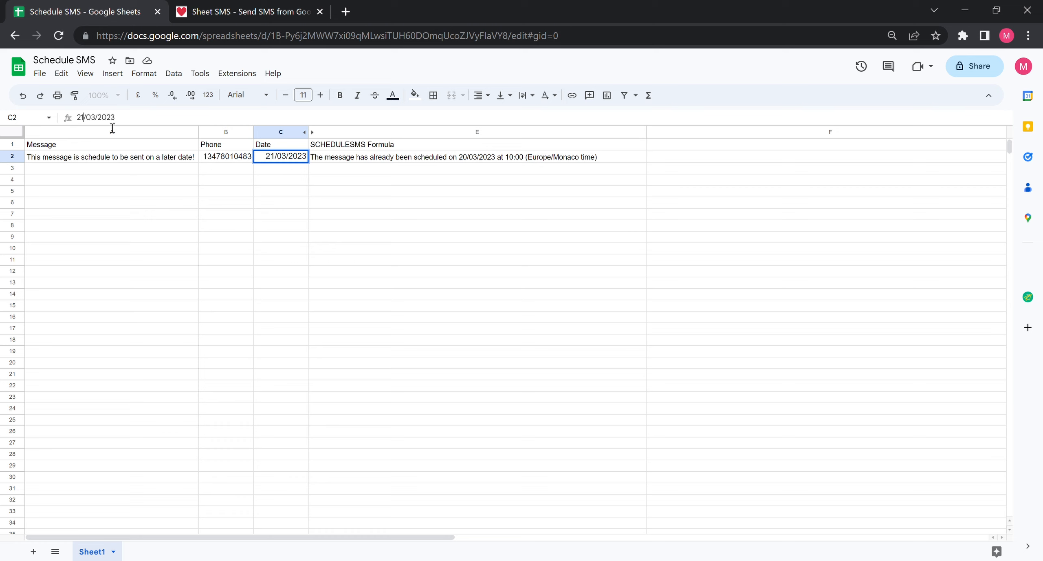
key(Return)
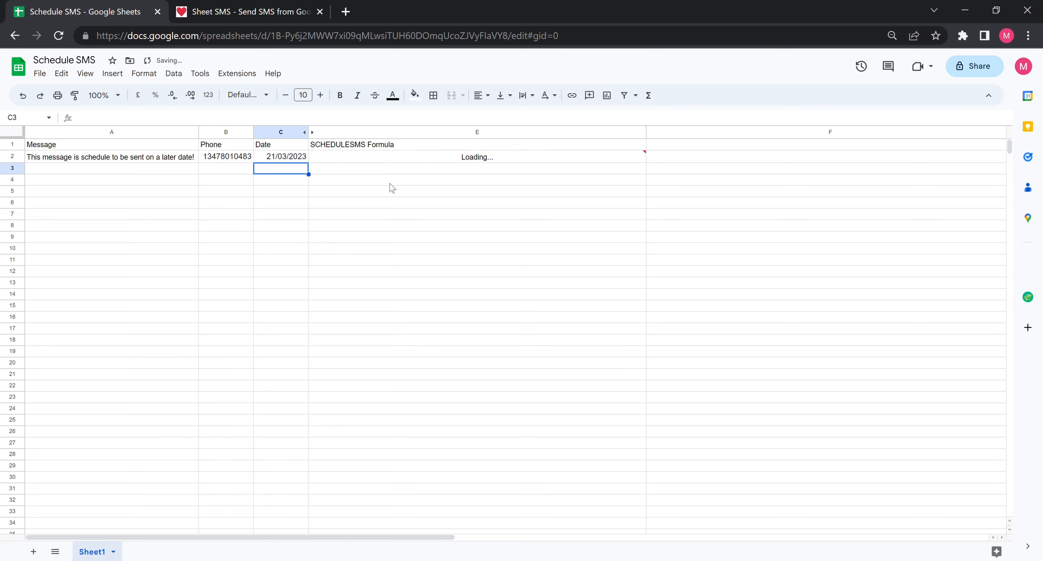
key(Up)
key(Right)
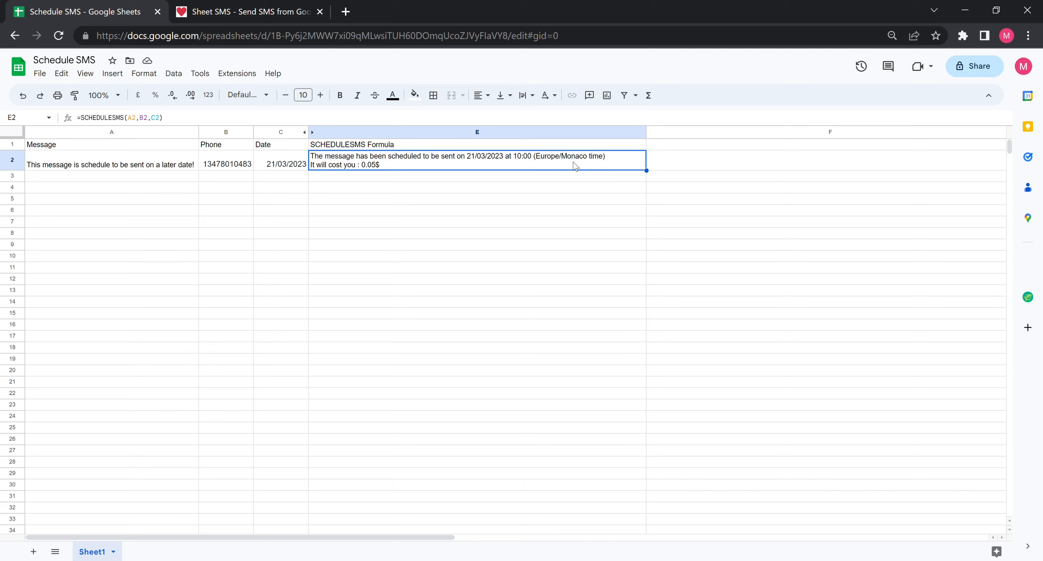
Step: Unhide the hidden Hour column between the Date and SCHEDULESMS Formula columns
drag(321, 133, 294, 132)
right_click(292, 133)
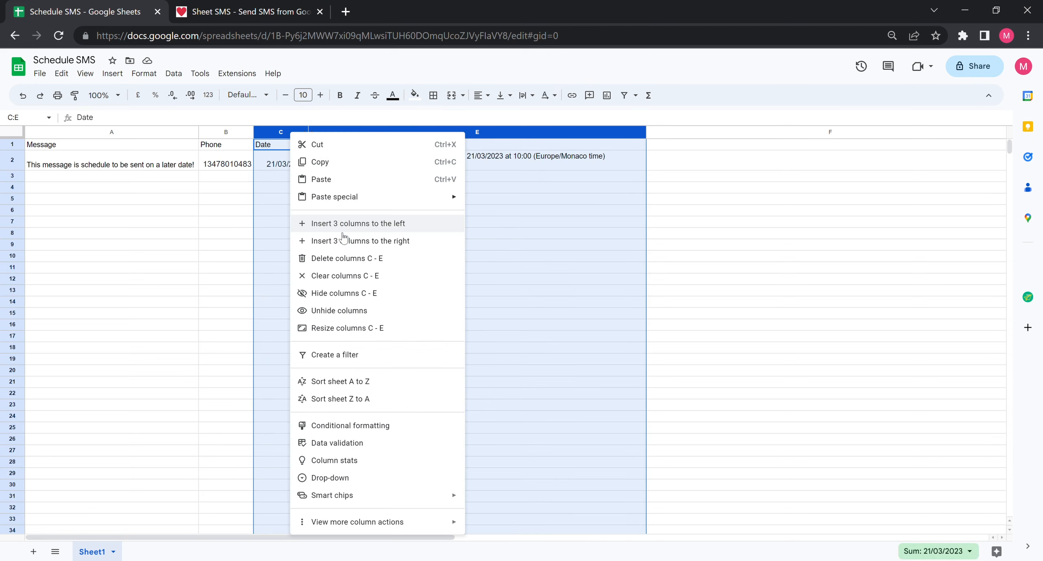
click(399, 305)
click(566, 248)
Step: Add D2 as the time argument of the E2 formula, making it =SCHEDULESMS(A2,B2,C2,D2)
click(433, 169)
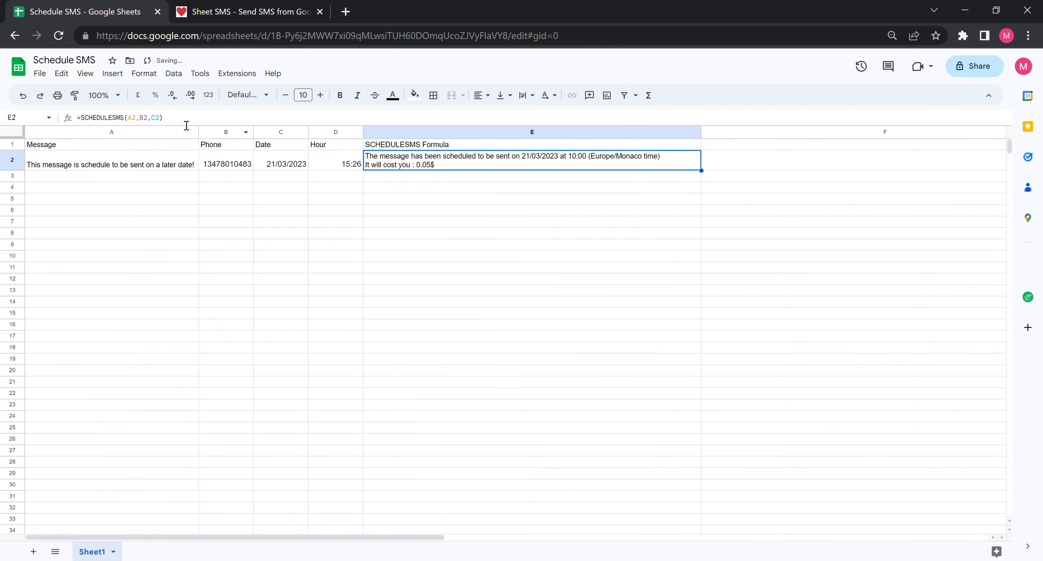
click(188, 122)
text(,)
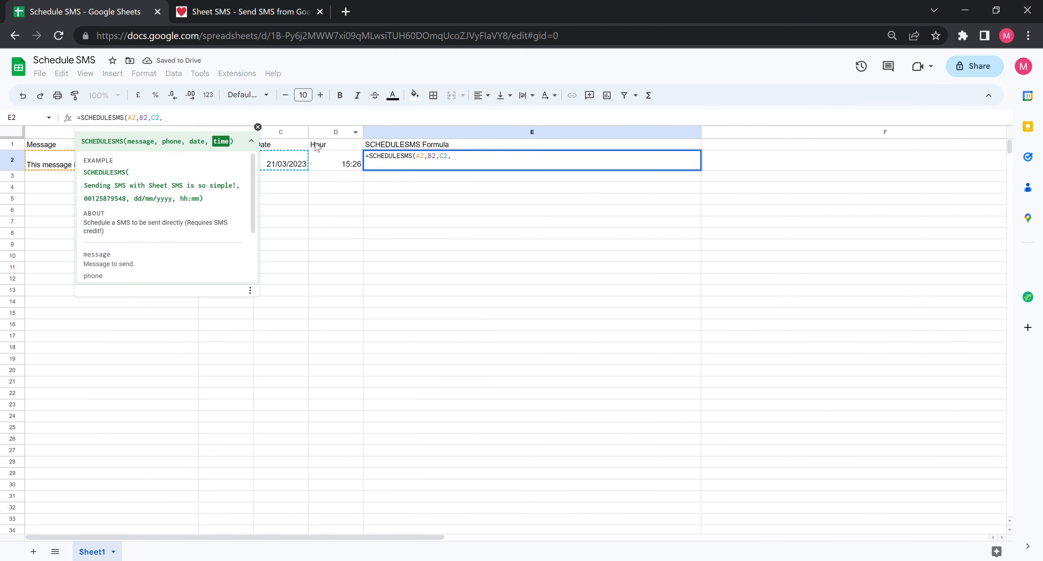
click(333, 163)
text())
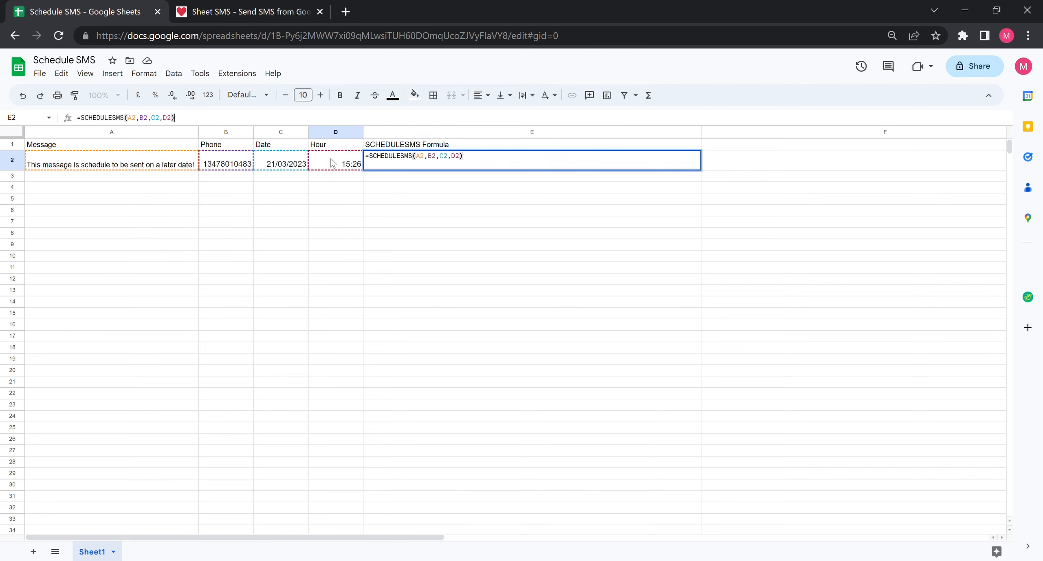
key(Return)
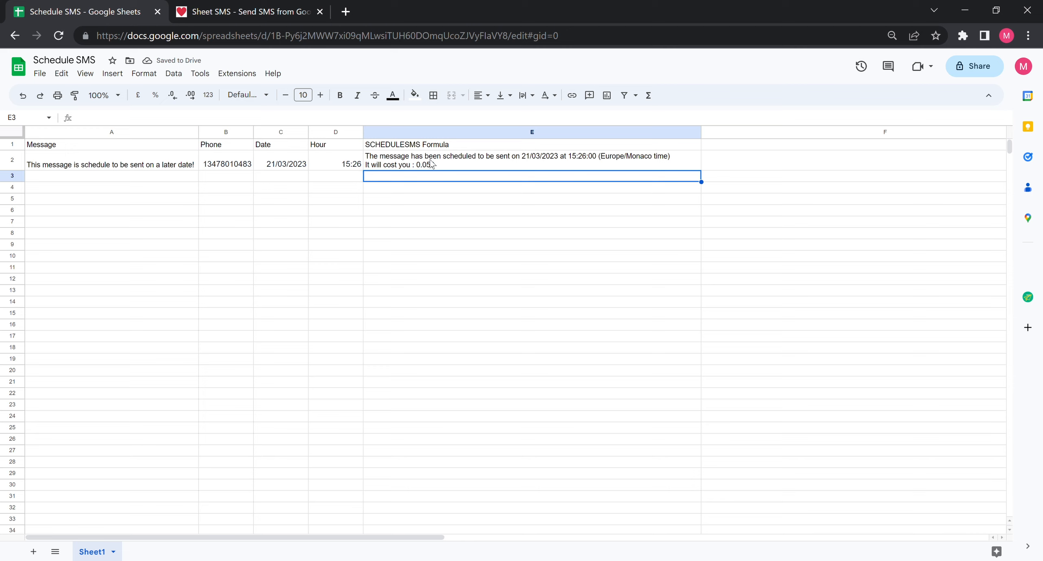
click(569, 165)
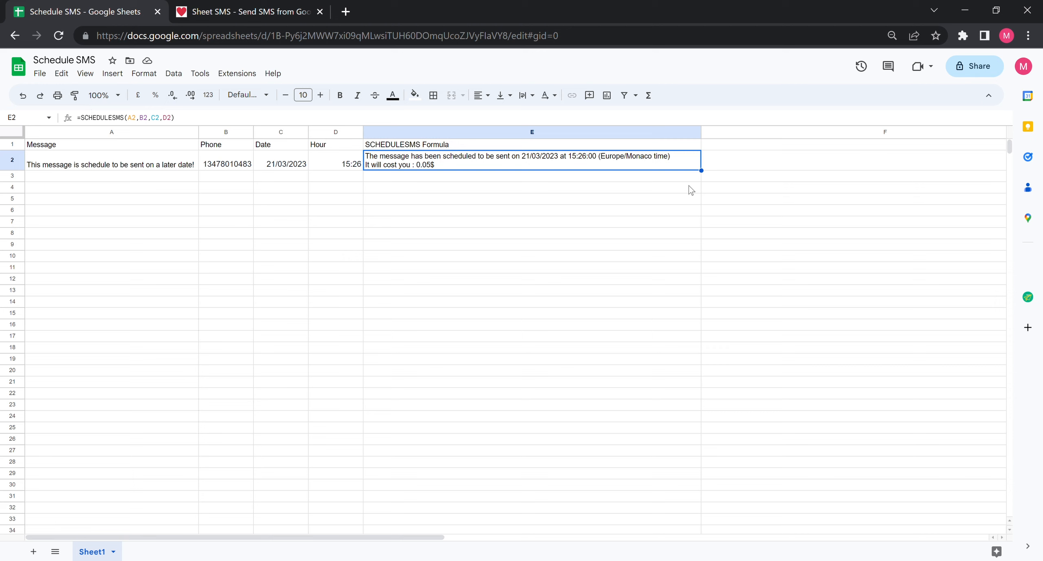
Step: Check the time zone choices in the spreadsheet's settings, and close the settings without saving
click(37, 75)
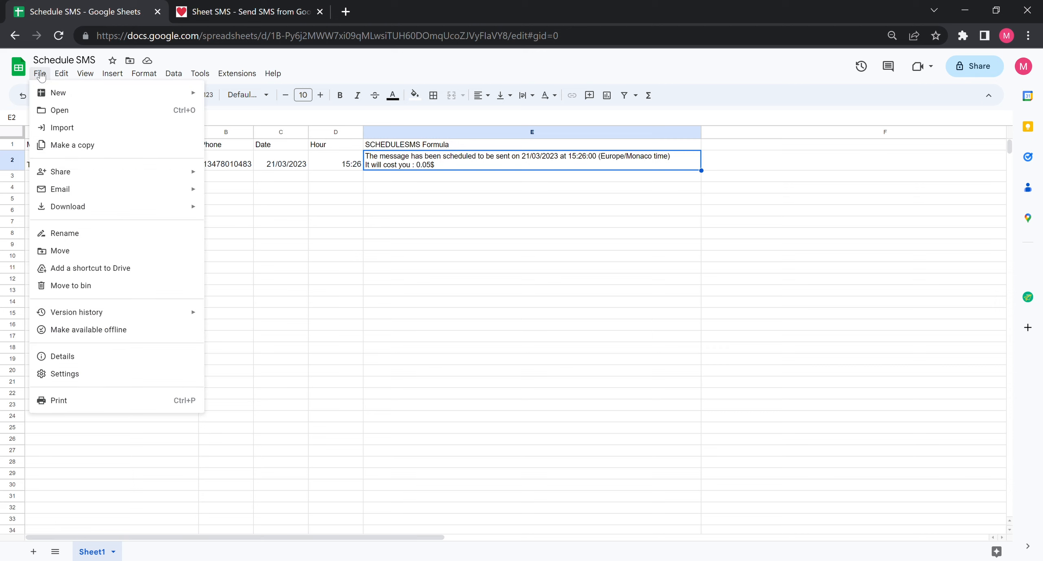
click(116, 379)
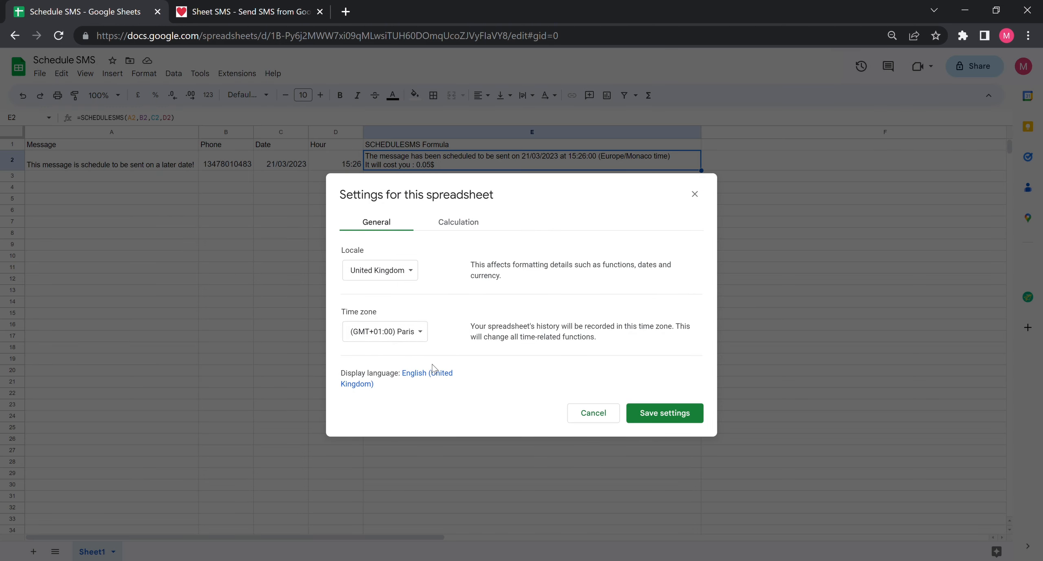
click(415, 331)
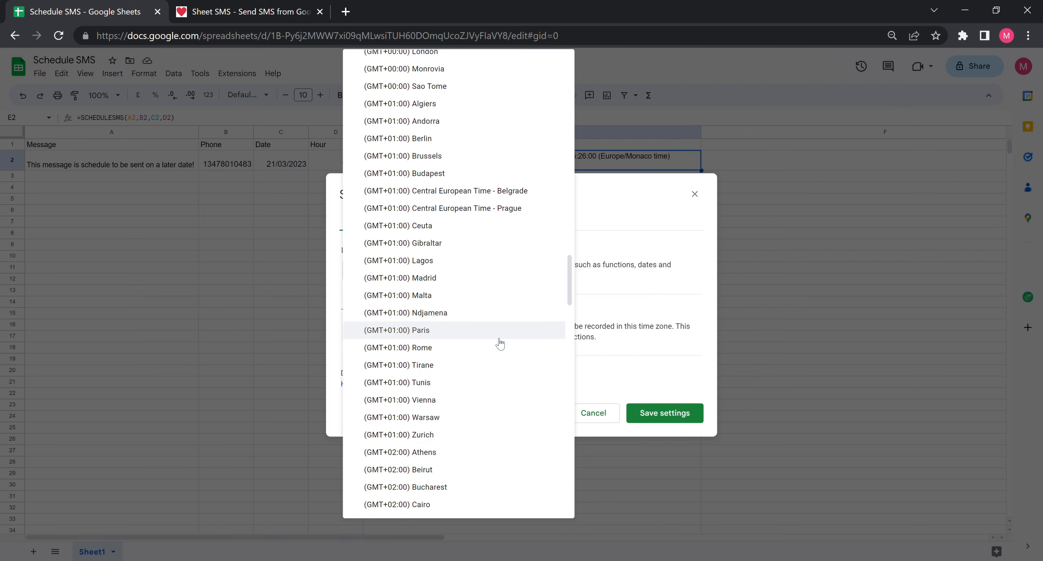
click(704, 205)
click(695, 194)
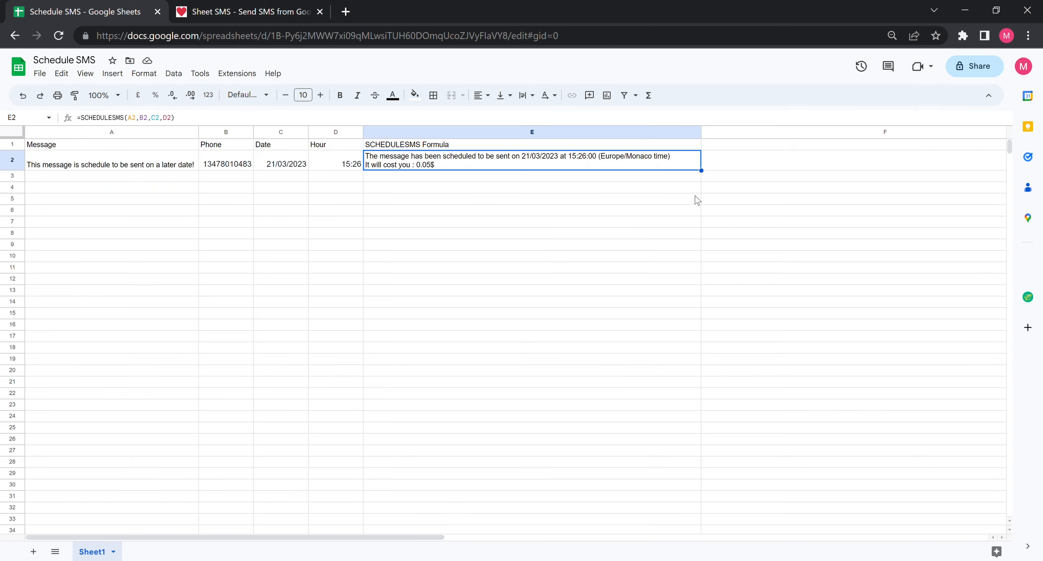
Step: Review the date in C2, the hour in D2 and the SCHEDULESMS formula cell E2
click(289, 161)
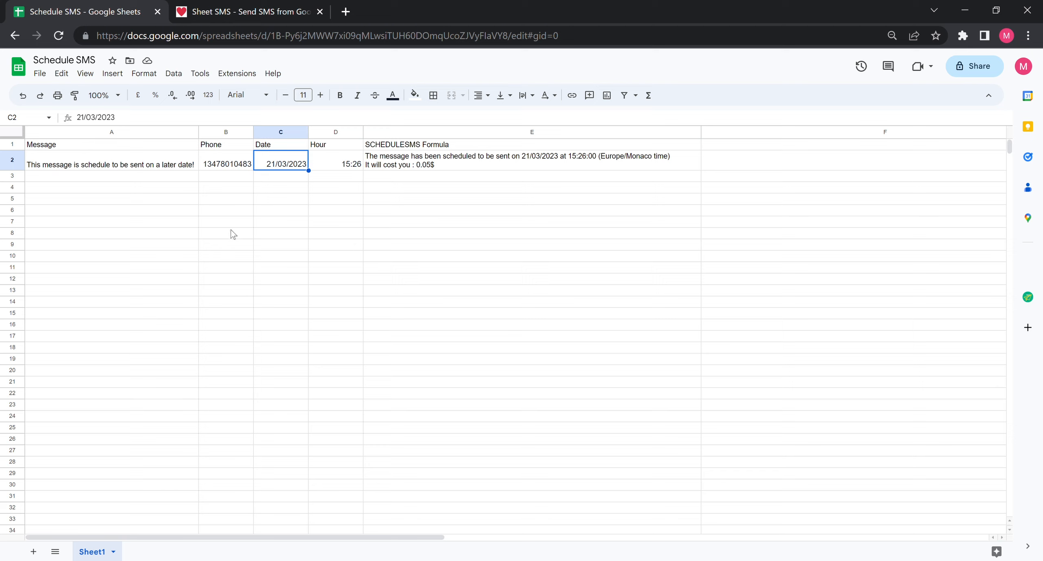
click(329, 160)
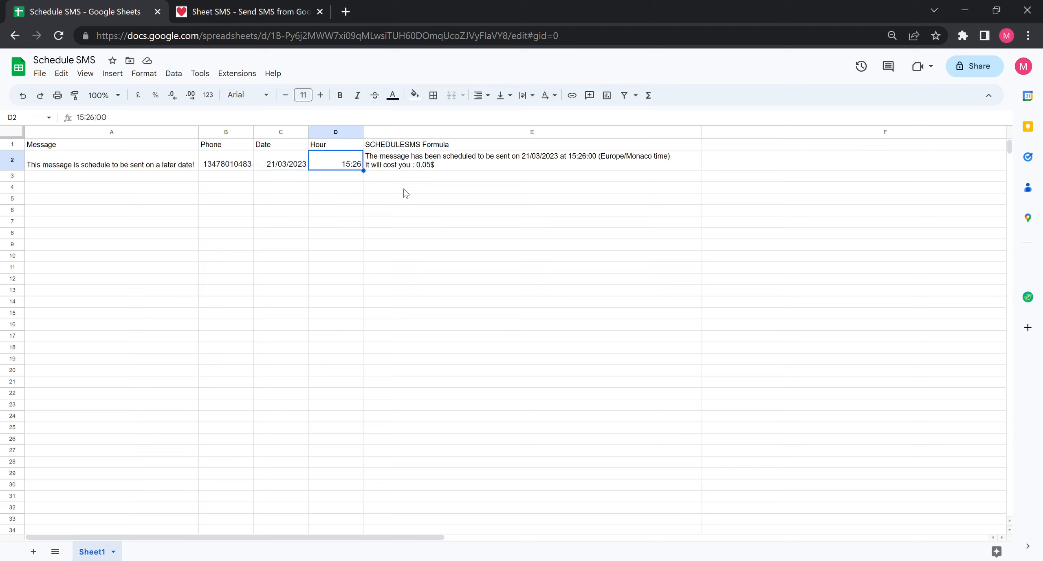
click(427, 168)
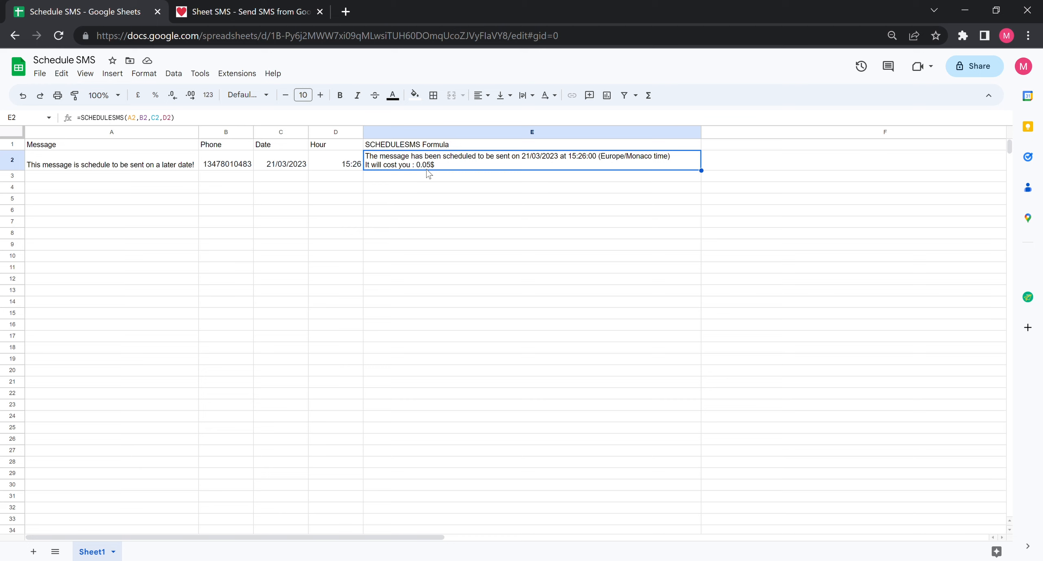
Step: Switch to the Sheet SMS website, reload the SMS Messages list and examine the scheduled date and time of each message
click(264, 12)
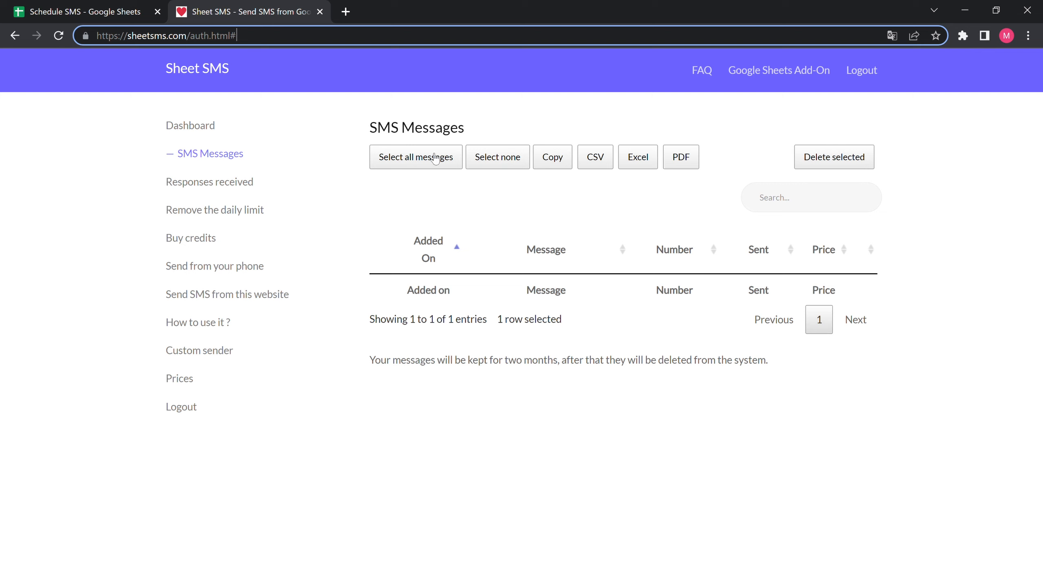
click(205, 181)
click(203, 157)
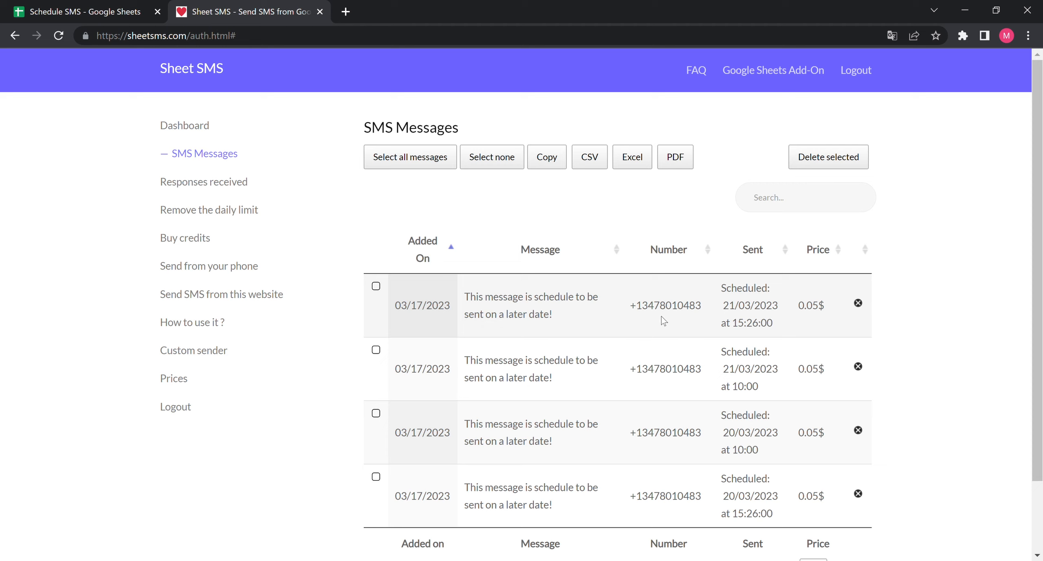
scroll(774, 322, down, 3)
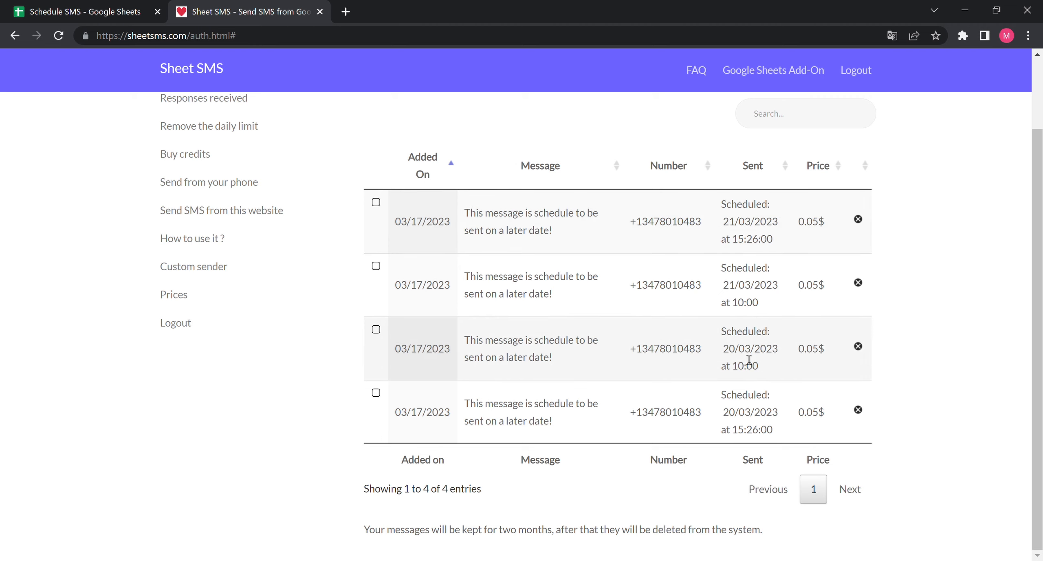
scroll(749, 360, up, 3)
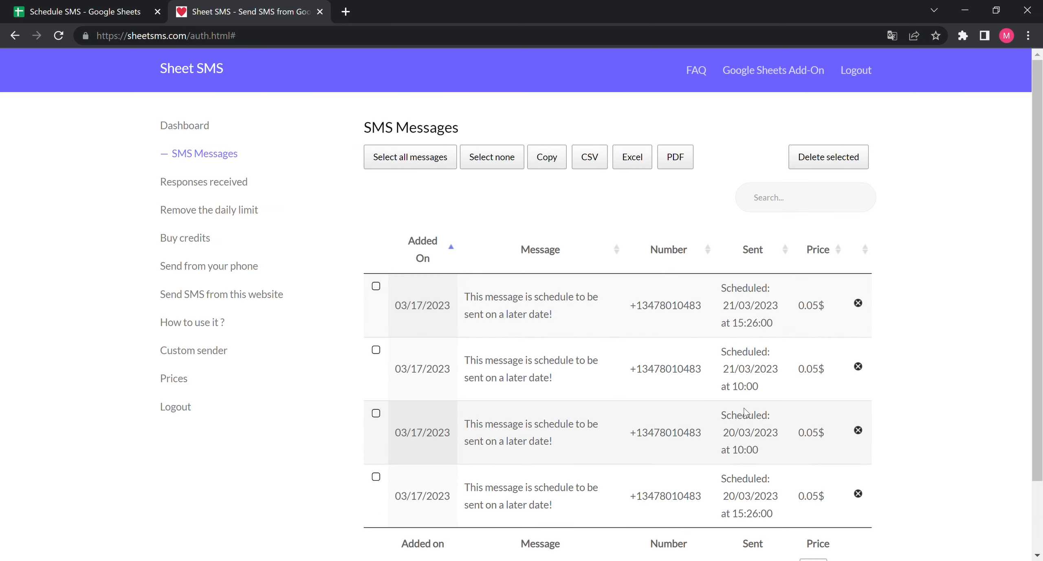
drag(723, 312, 754, 312)
Step: Delete the message scheduled for 21/03/2023 at 15:26:00 from the SMS Messages list, and return to the Schedule SMS spreadsheet
click(375, 287)
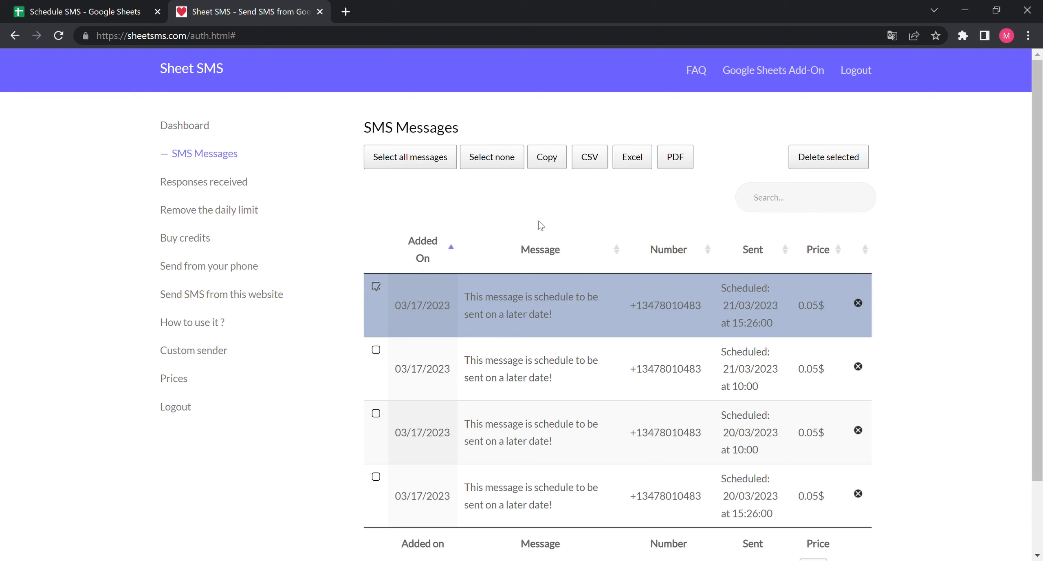
click(832, 157)
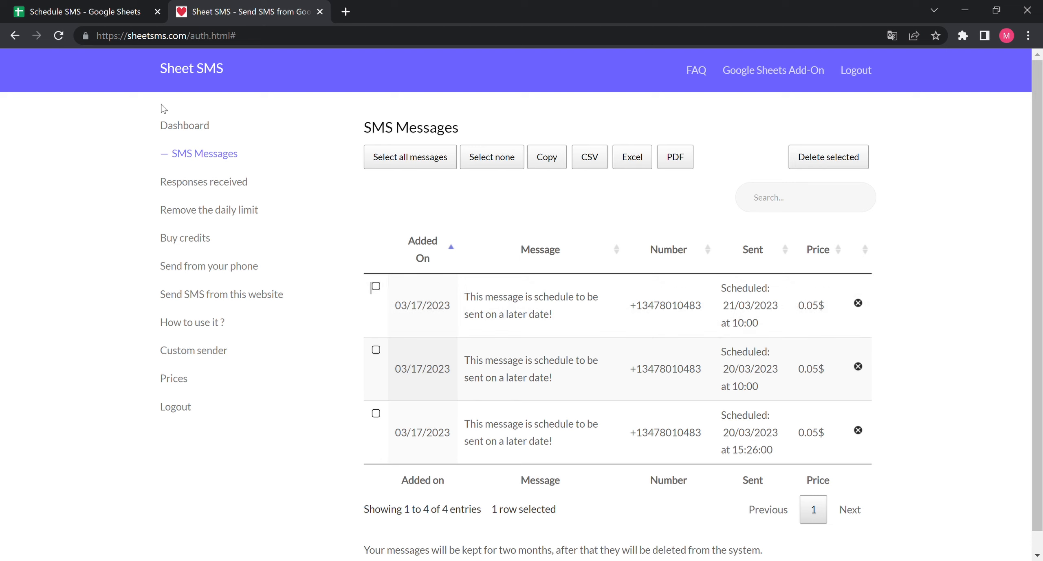
click(105, 15)
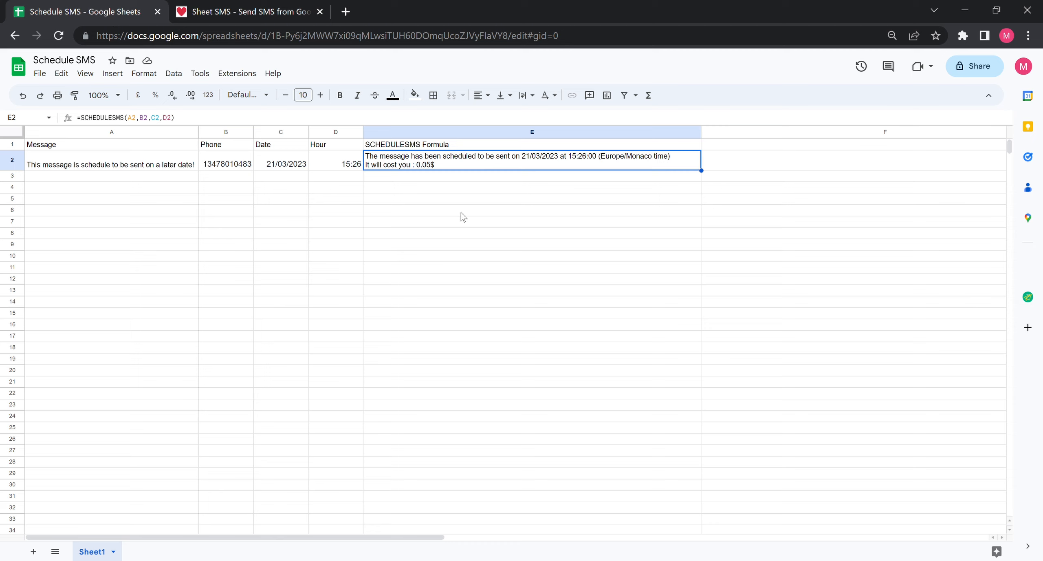